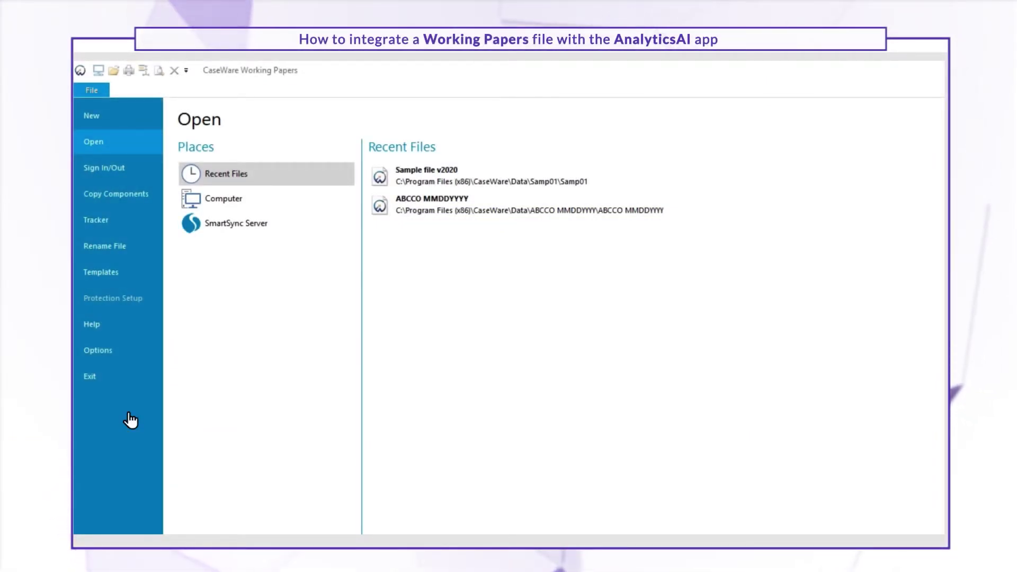
# Check 'Integrate with CaseWare Cloud' on the CaseWare Cloud page of Options.
pyautogui.click(105, 357)
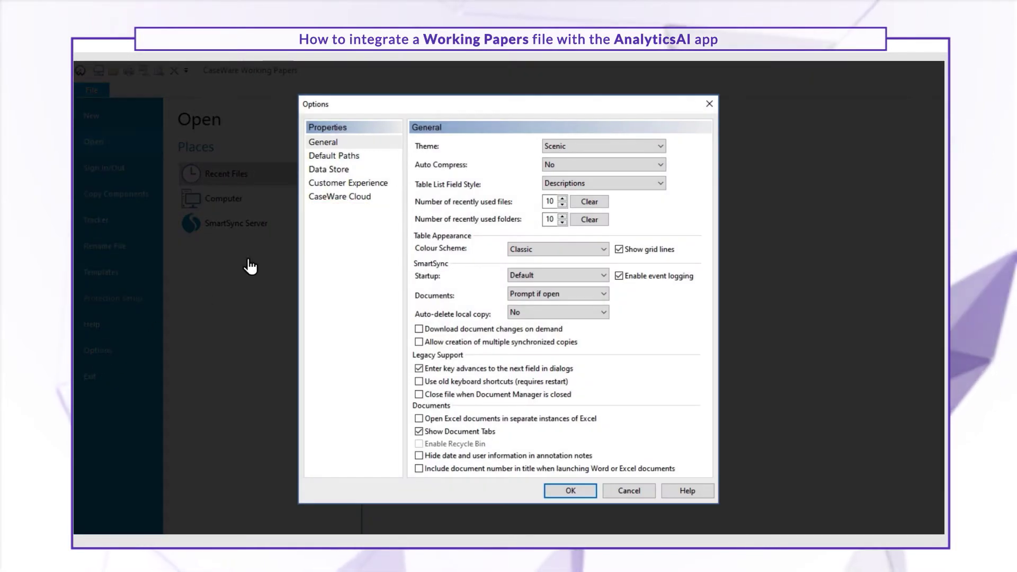
pyautogui.click(340, 199)
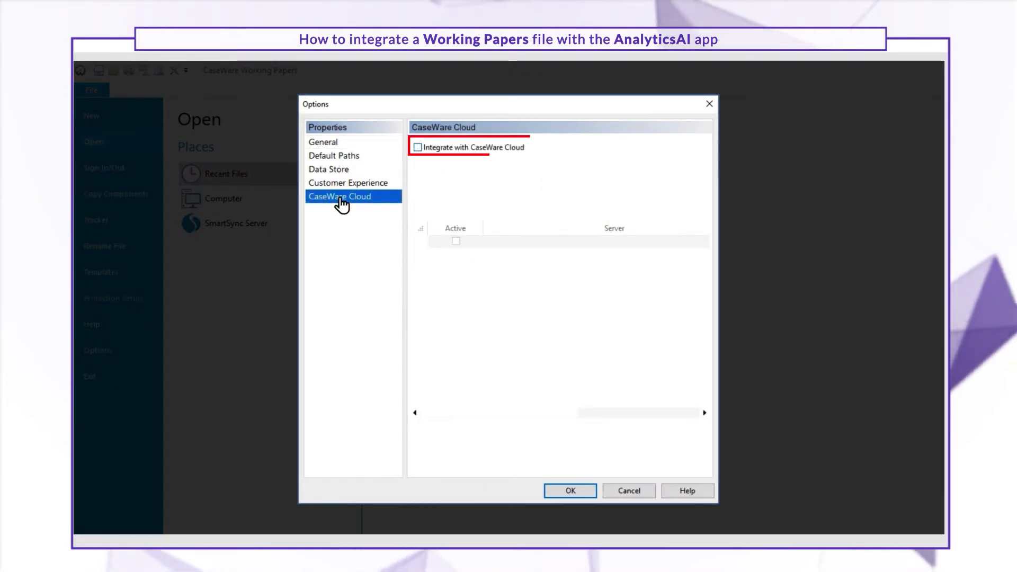
pyautogui.click(417, 147)
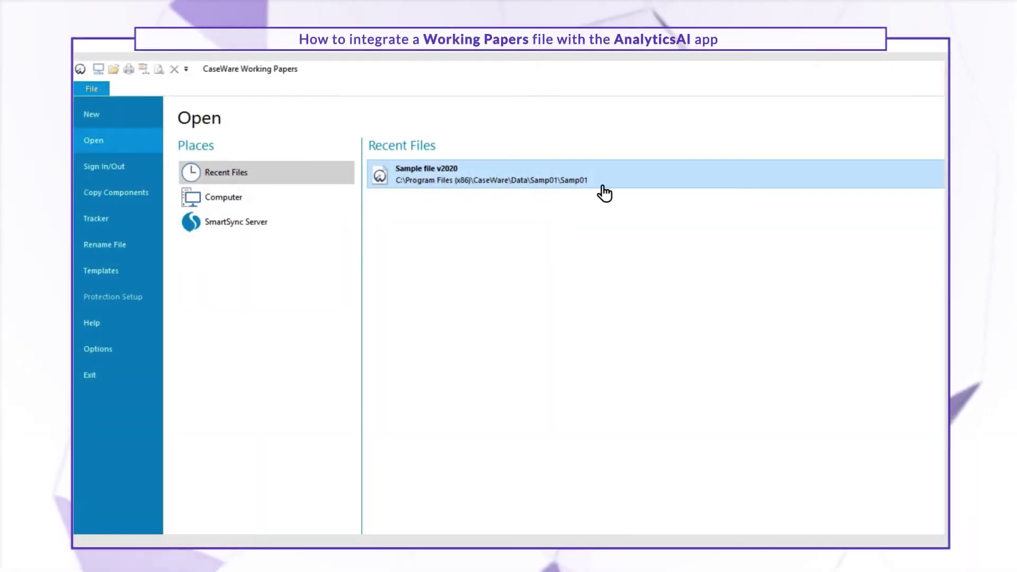
# Open Sample file v2020 (Samp01) from the Recent Files list.
pyautogui.click(604, 192)
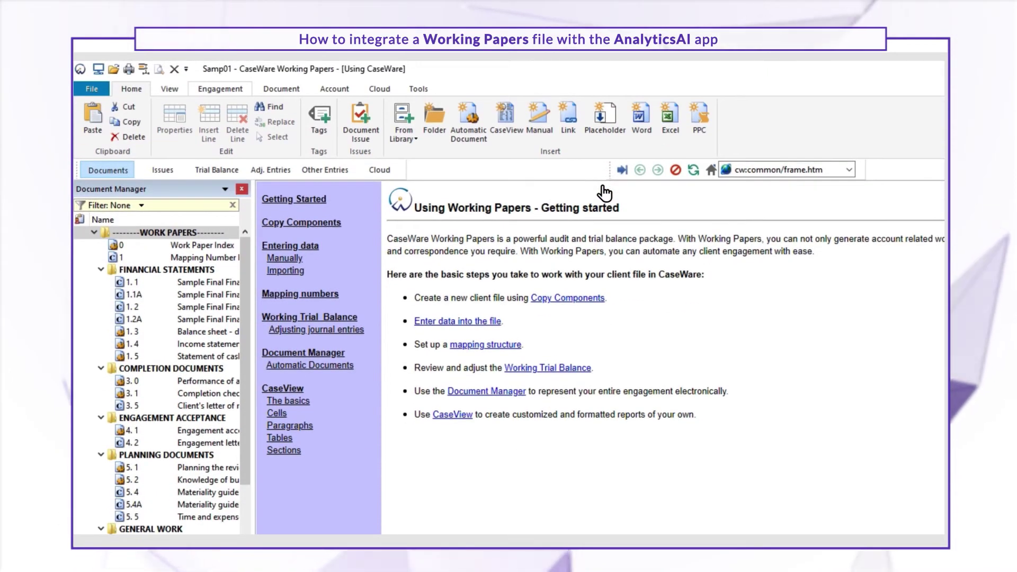
pyautogui.click(221, 97)
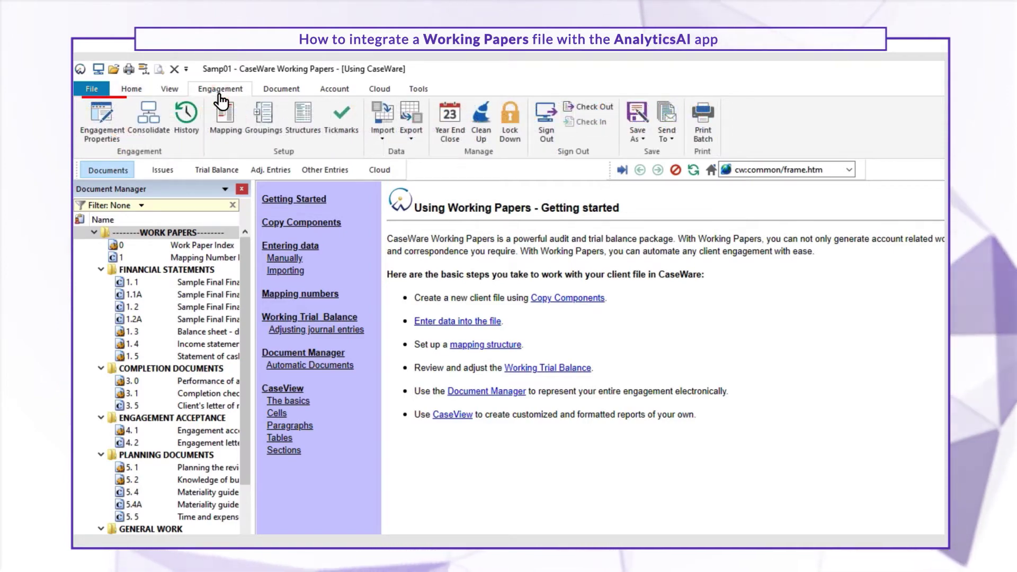
# Set Samp01's Cloud Entity to ABC Company (1000) with auto-publish after integrating, and save.
pyautogui.click(102, 145)
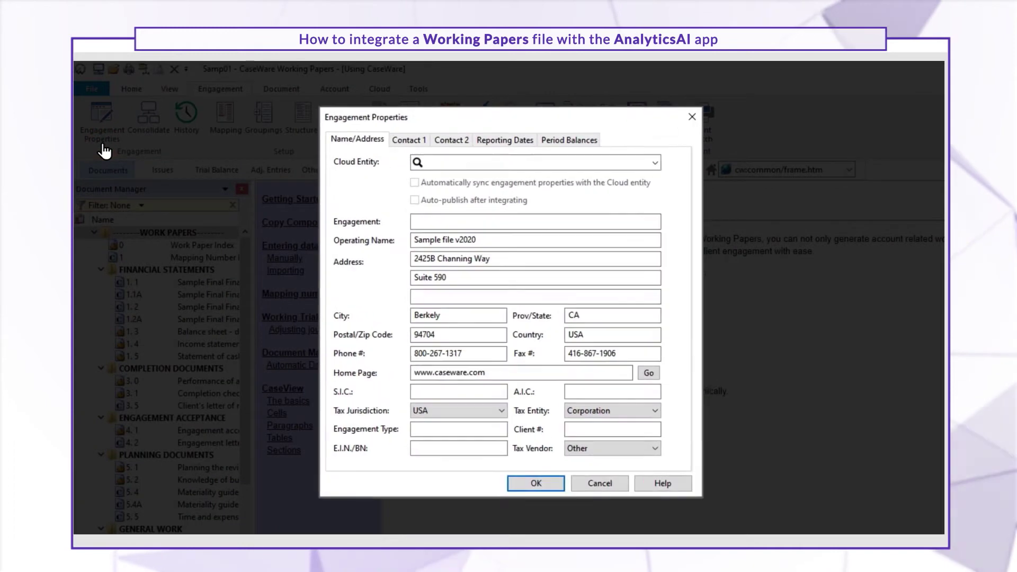
pyautogui.write('ABC Company')
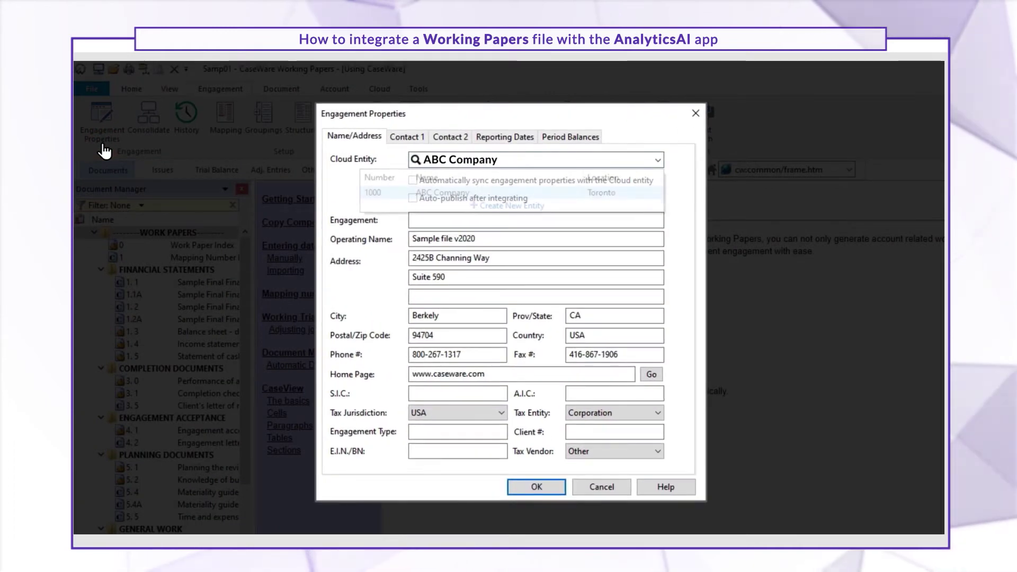
pyautogui.click(398, 194)
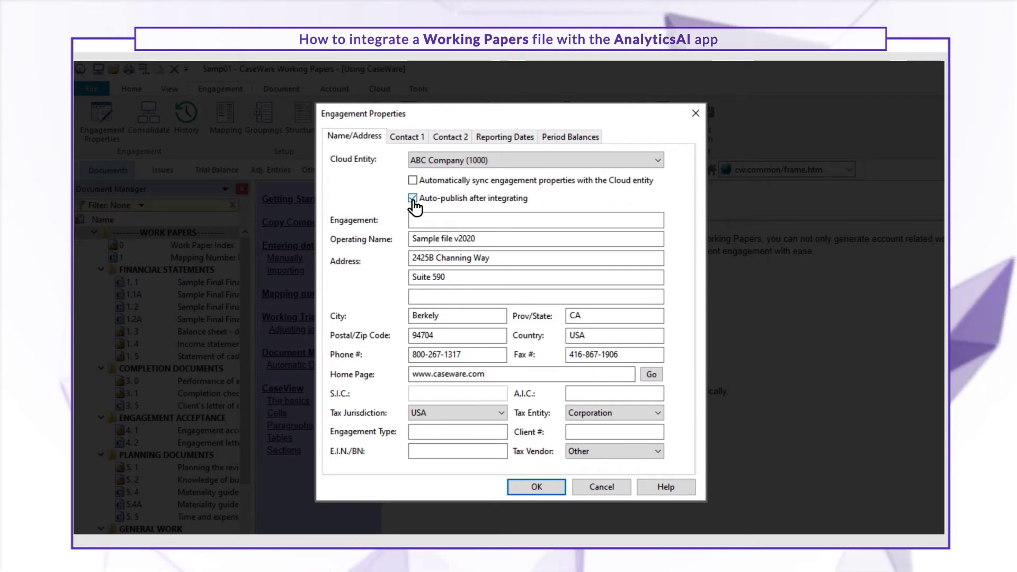
pyautogui.click(536, 486)
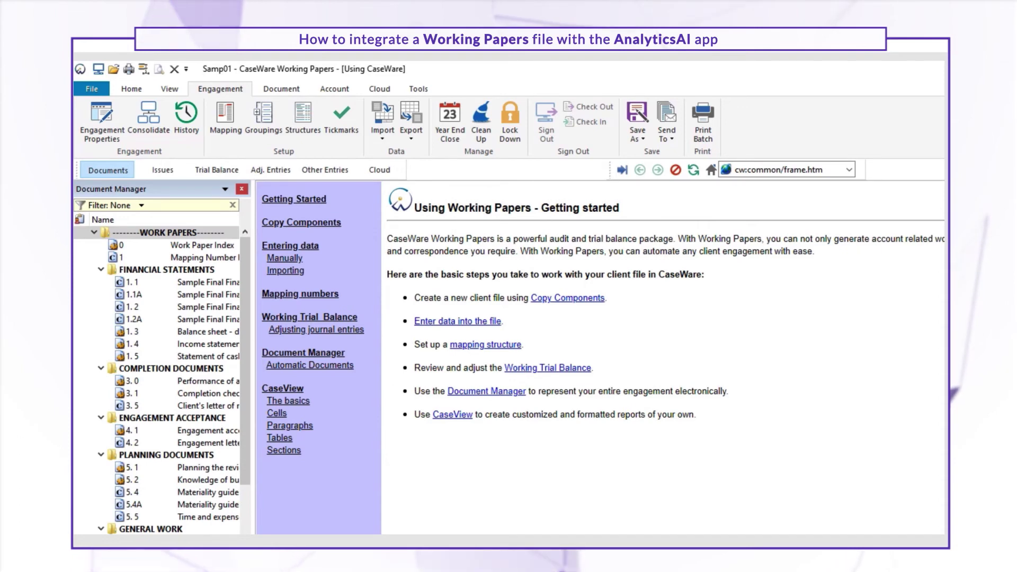
# Launch AnalyticsAI Setup for Samp01 from the Cloud tab's AnalyticsAI group.
pyautogui.click(380, 93)
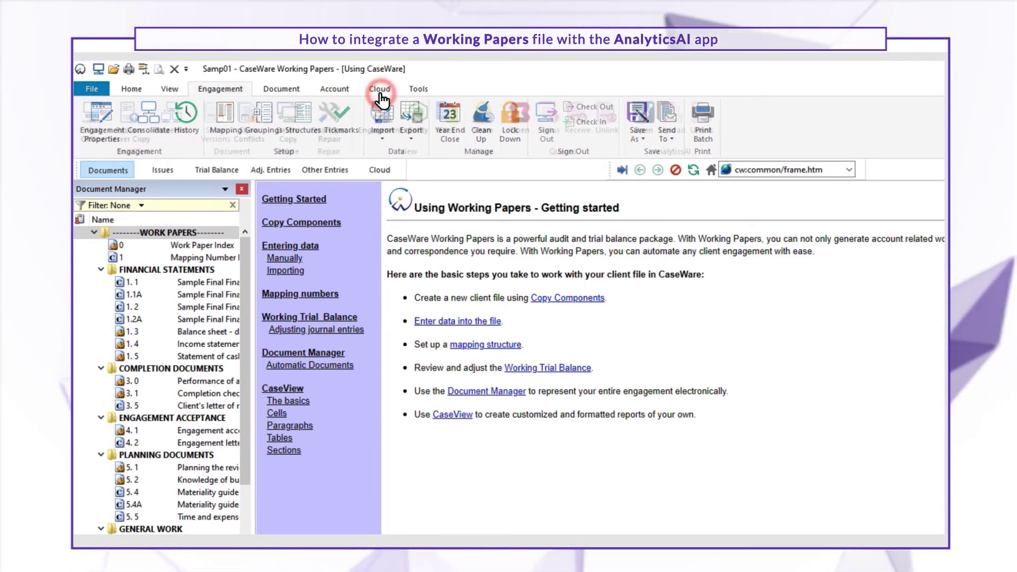
pyautogui.click(641, 140)
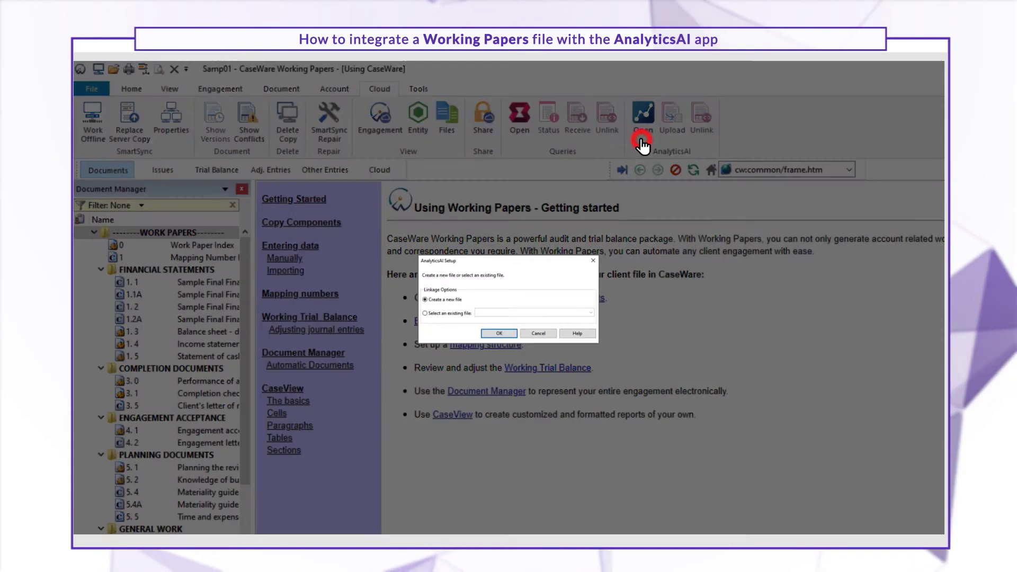